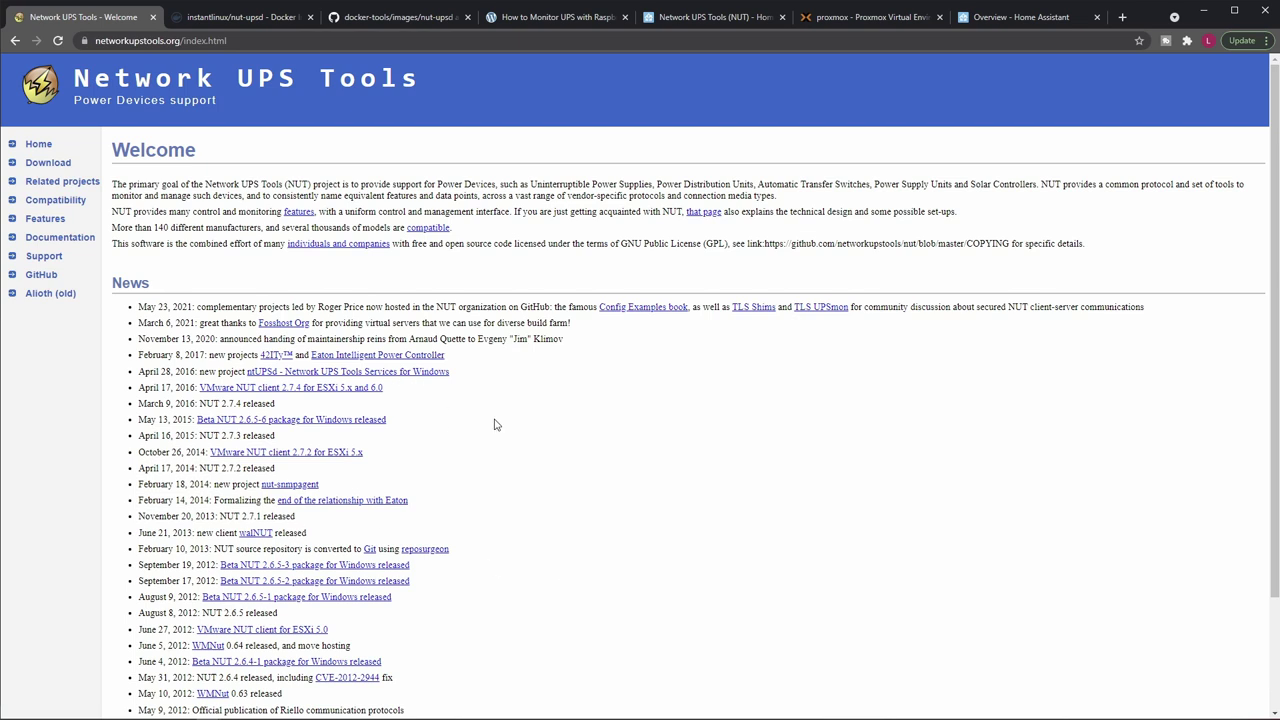
scroll(493, 425, "down", 3)
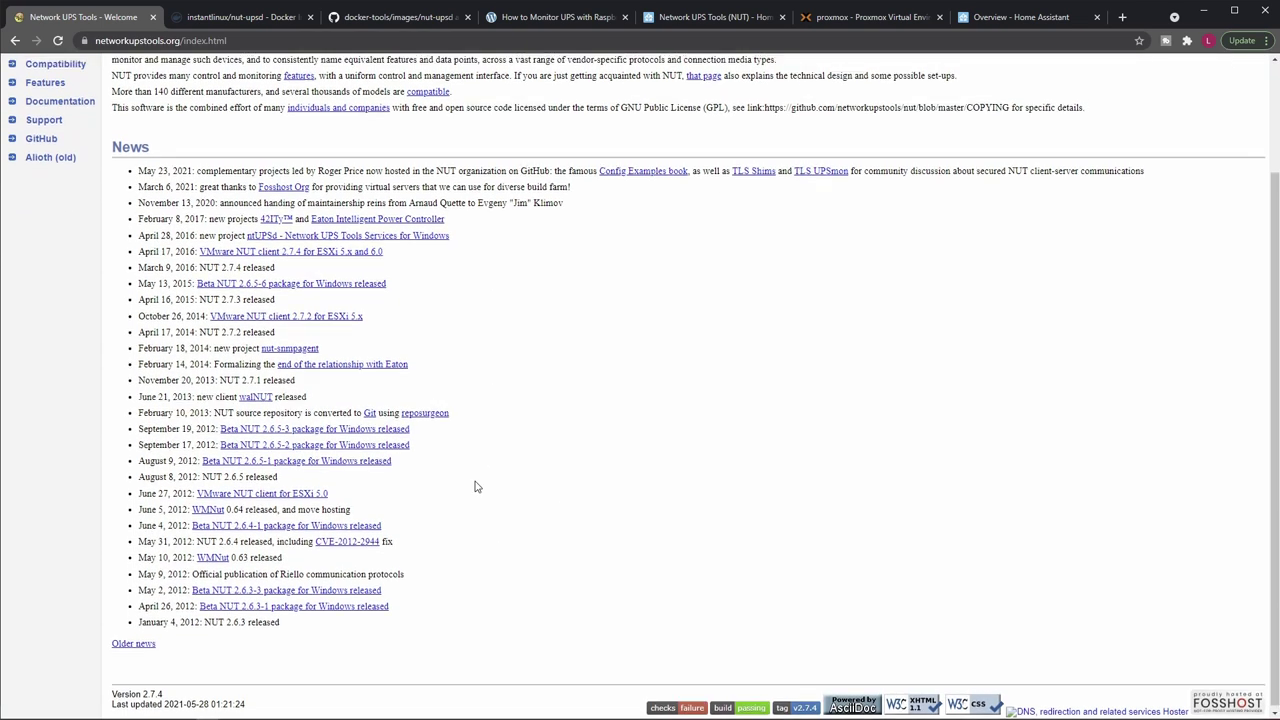
scroll(474, 486, "up", 3)
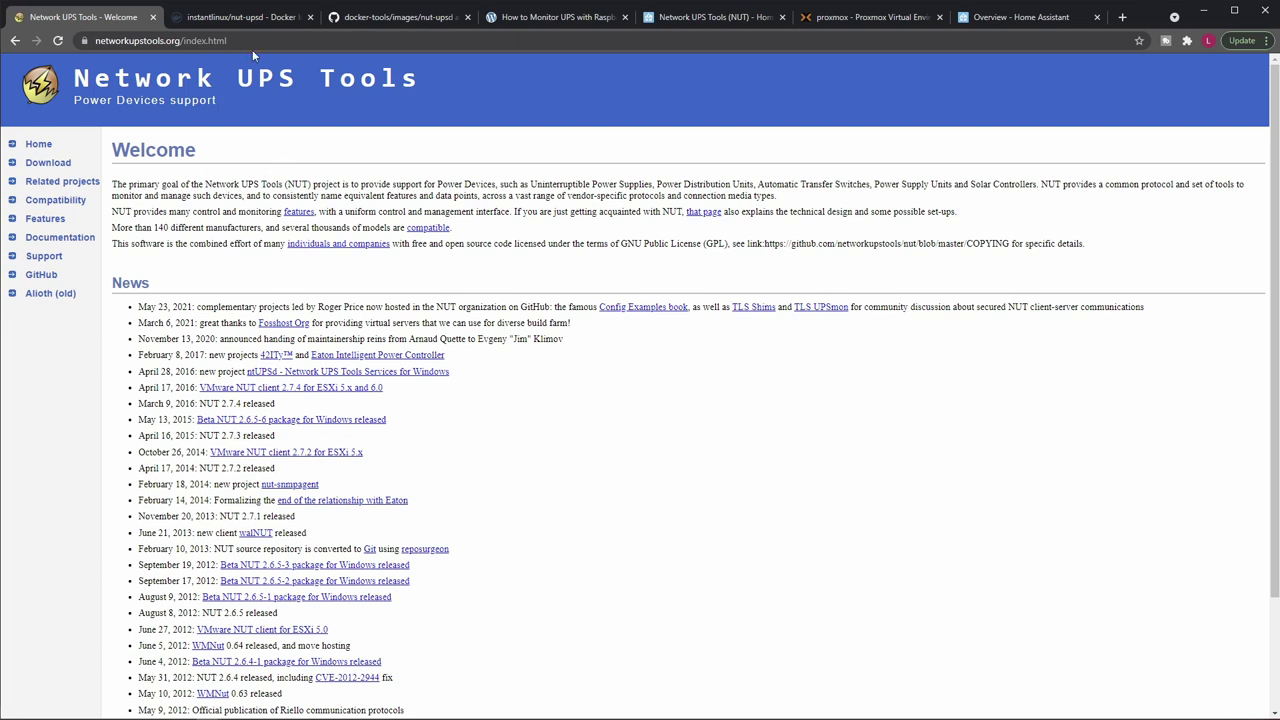
Switch to the instantlinux/nut-upsd Docker Hub tab with its pull command.
left_click(239, 22)
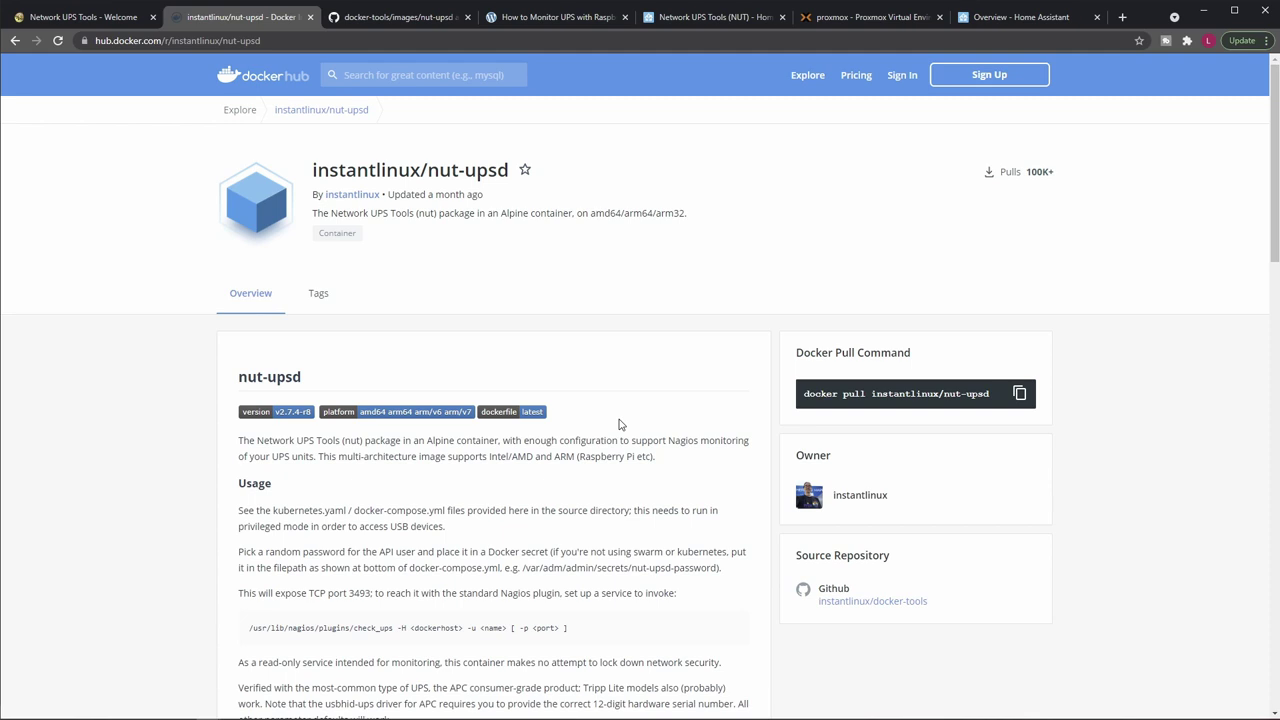
scroll(560, 285, "down", 5)
scroll(594, 328, "down", 2)
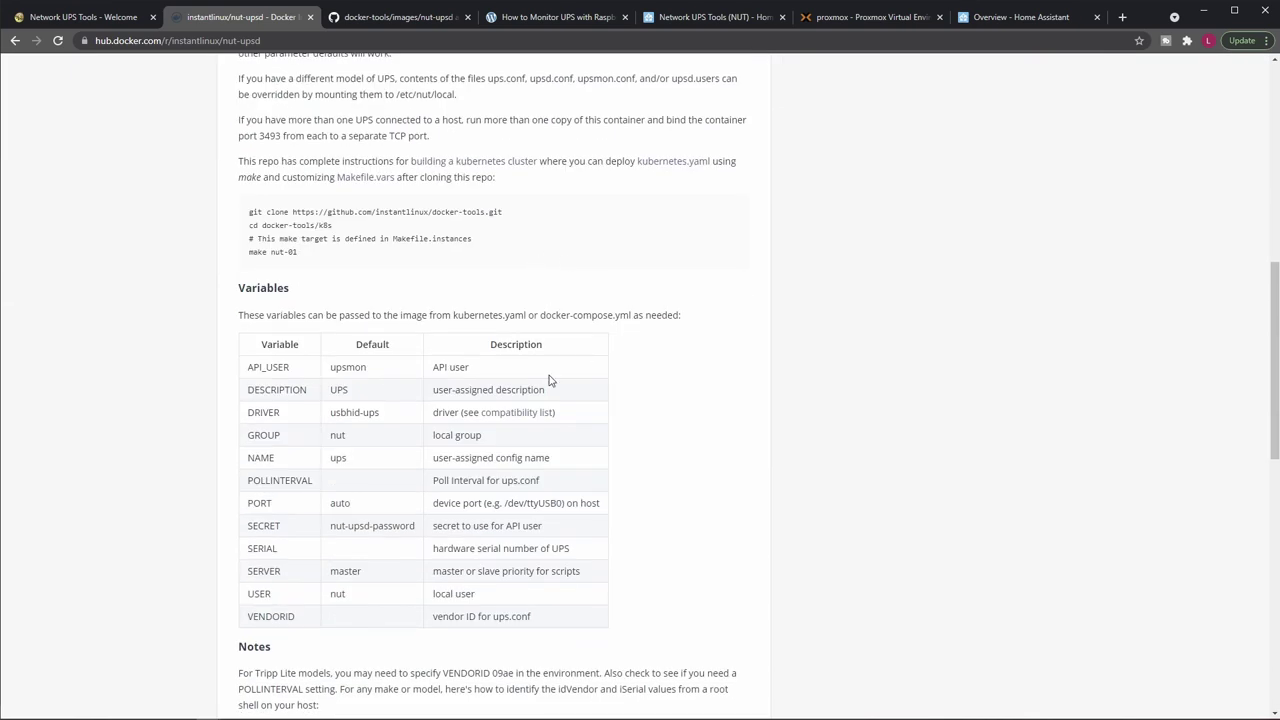
scroll(433, 277, "down", 6)
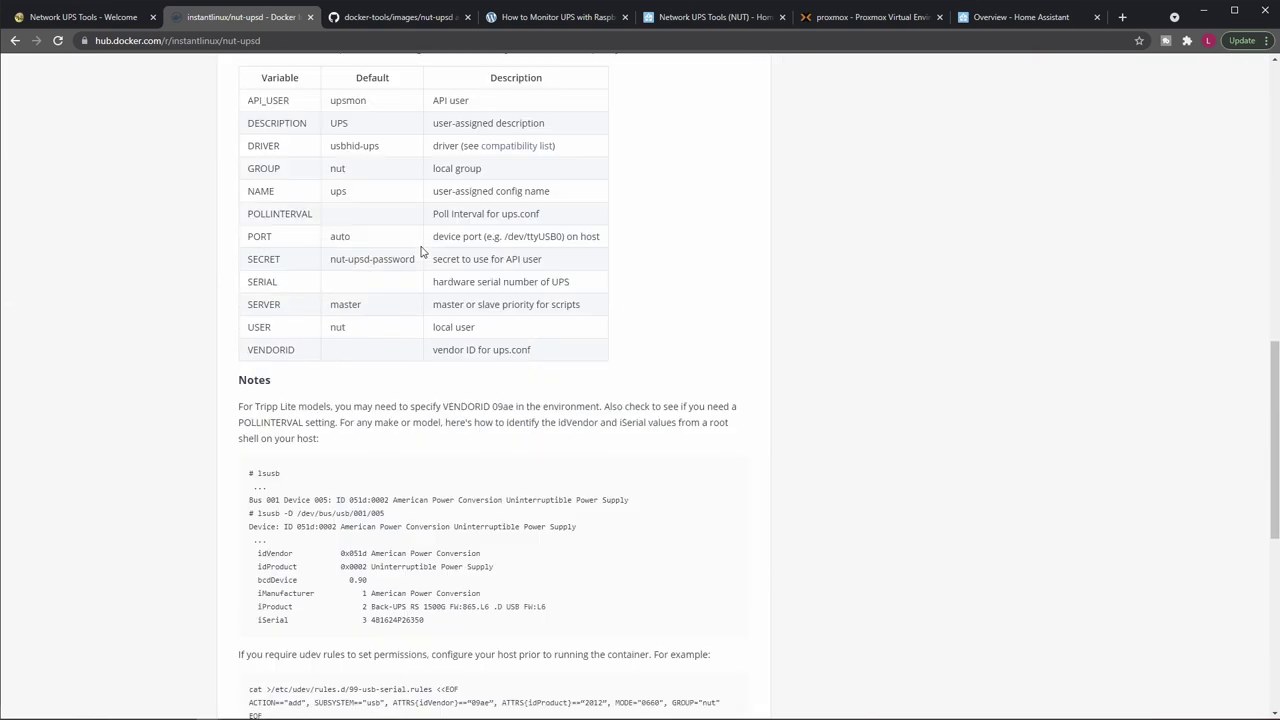
scroll(424, 258, "up", 4)
scroll(424, 258, "up", 7)
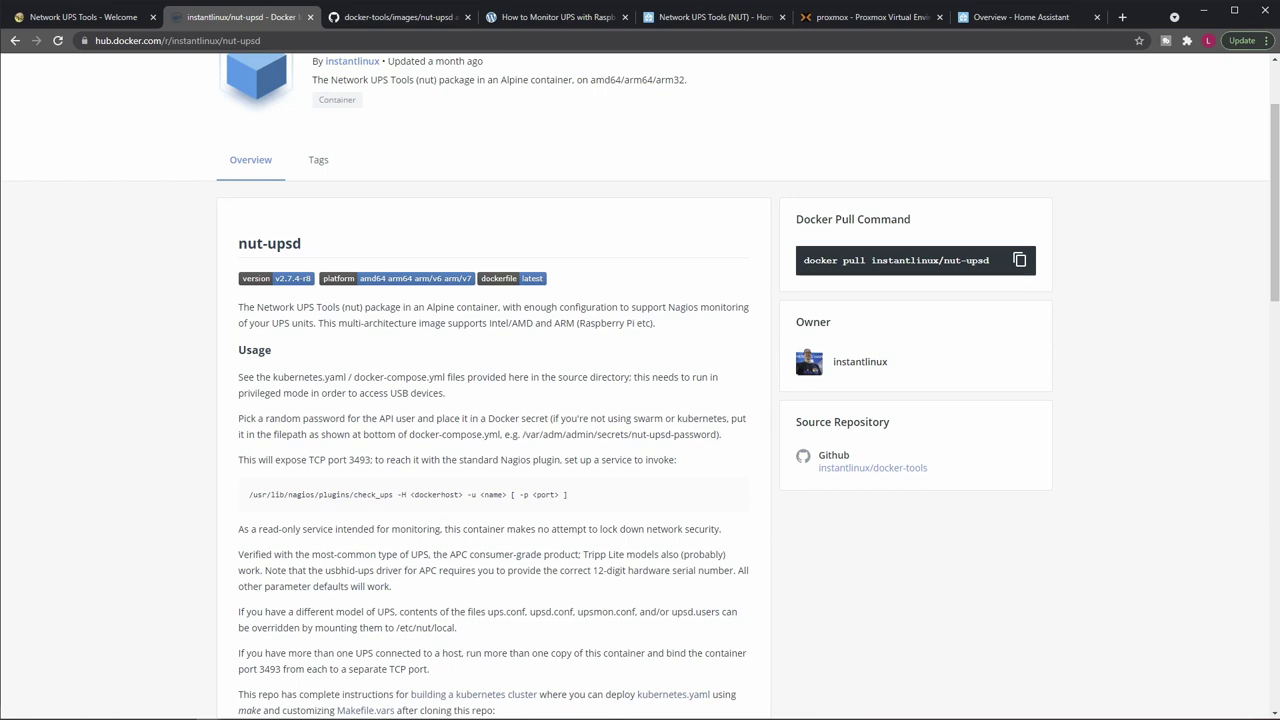
mouse_move(1005, 716)
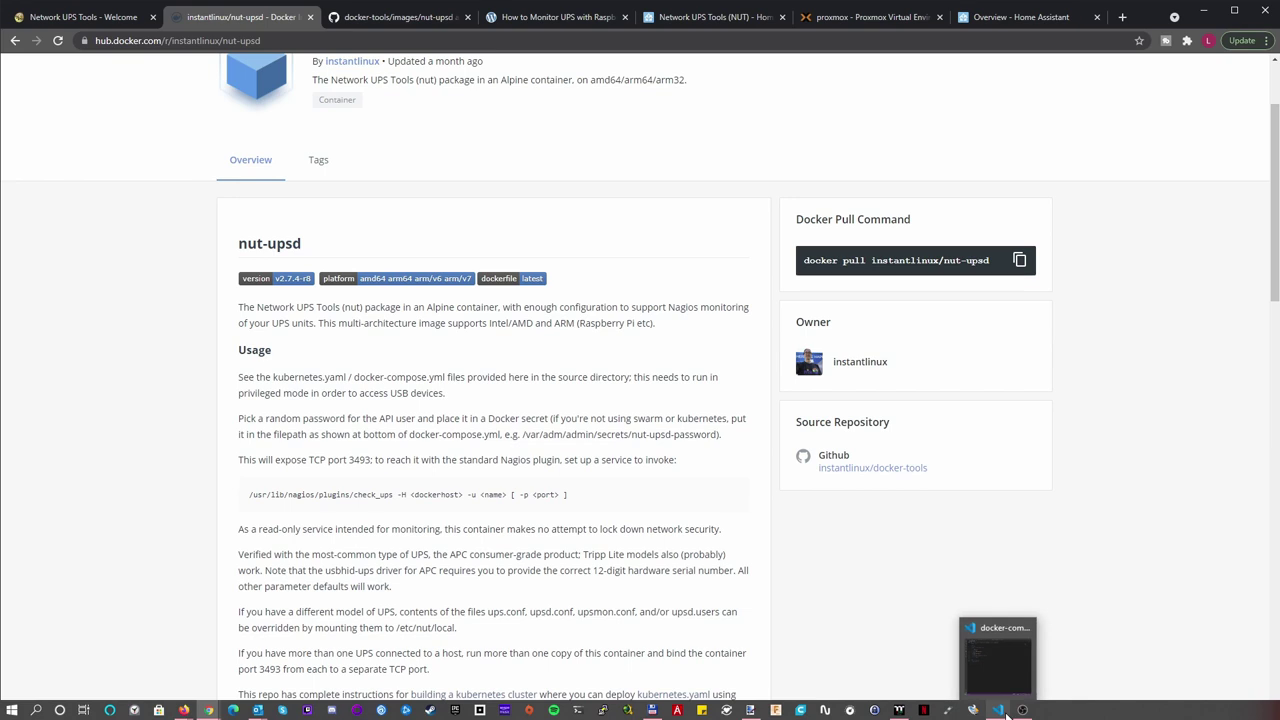
Bring up VS Code's docker-compose.yaml with the nut-upsd service on port 3493.
left_click(1005, 712)
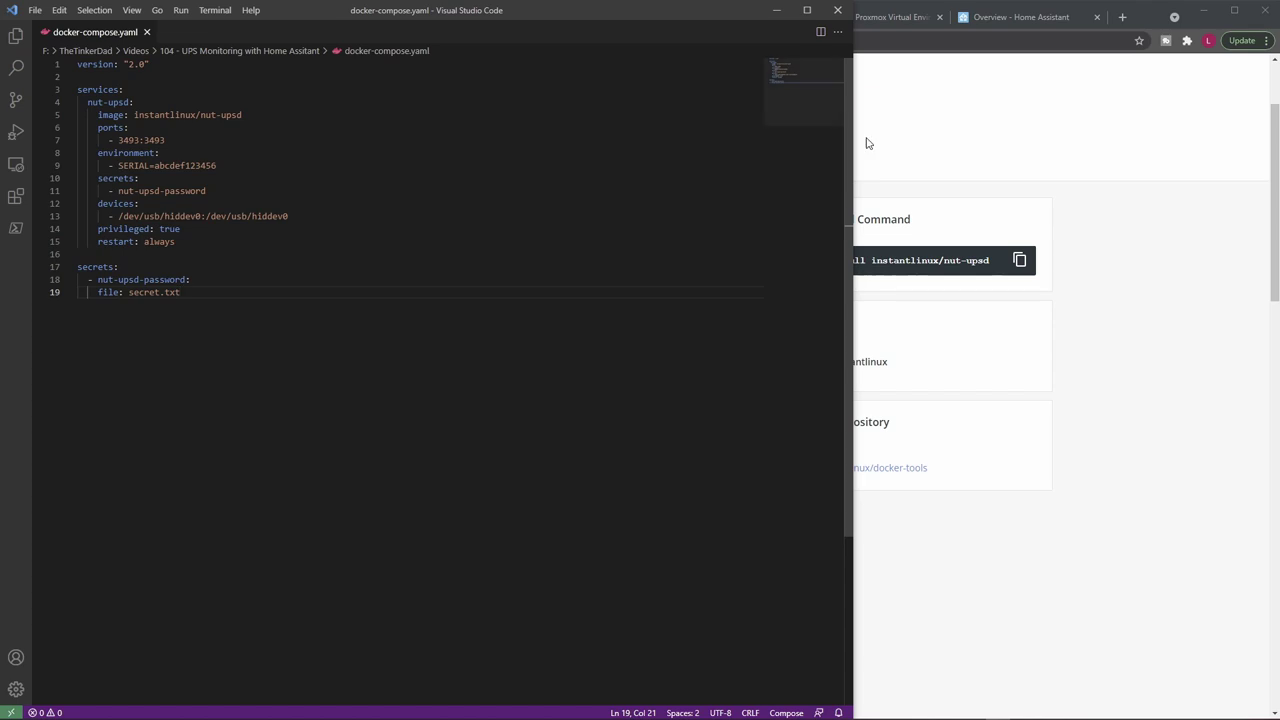
In the DockerHost console, run docker stats to confirm docker_nut-upsd_1 is running, then stop it.
left_click(894, 20)
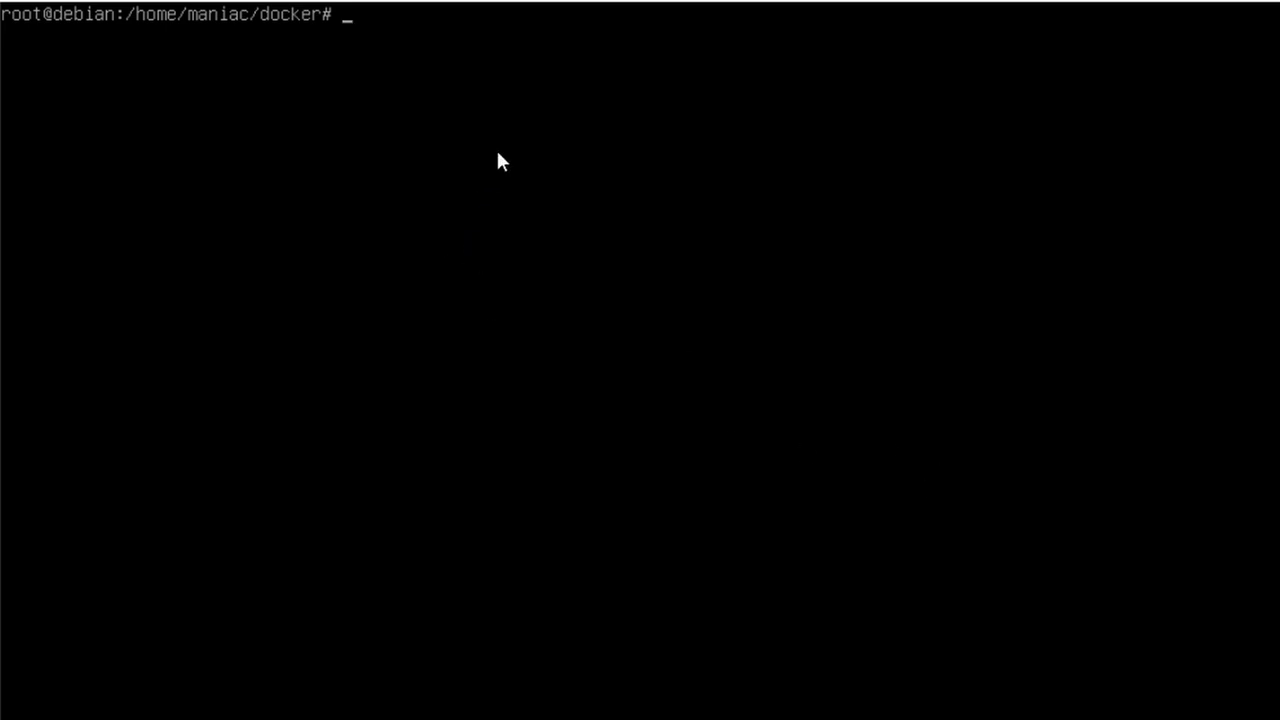
type("docker stats")
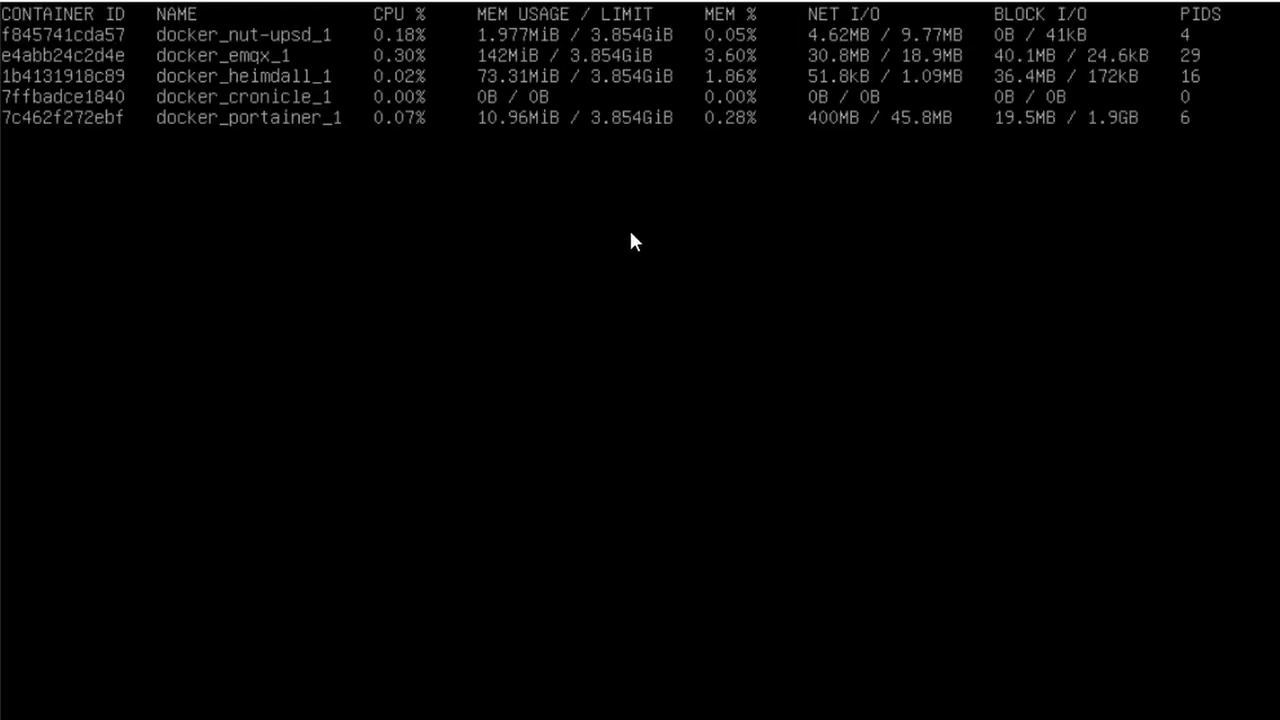
key("ctrl+c")
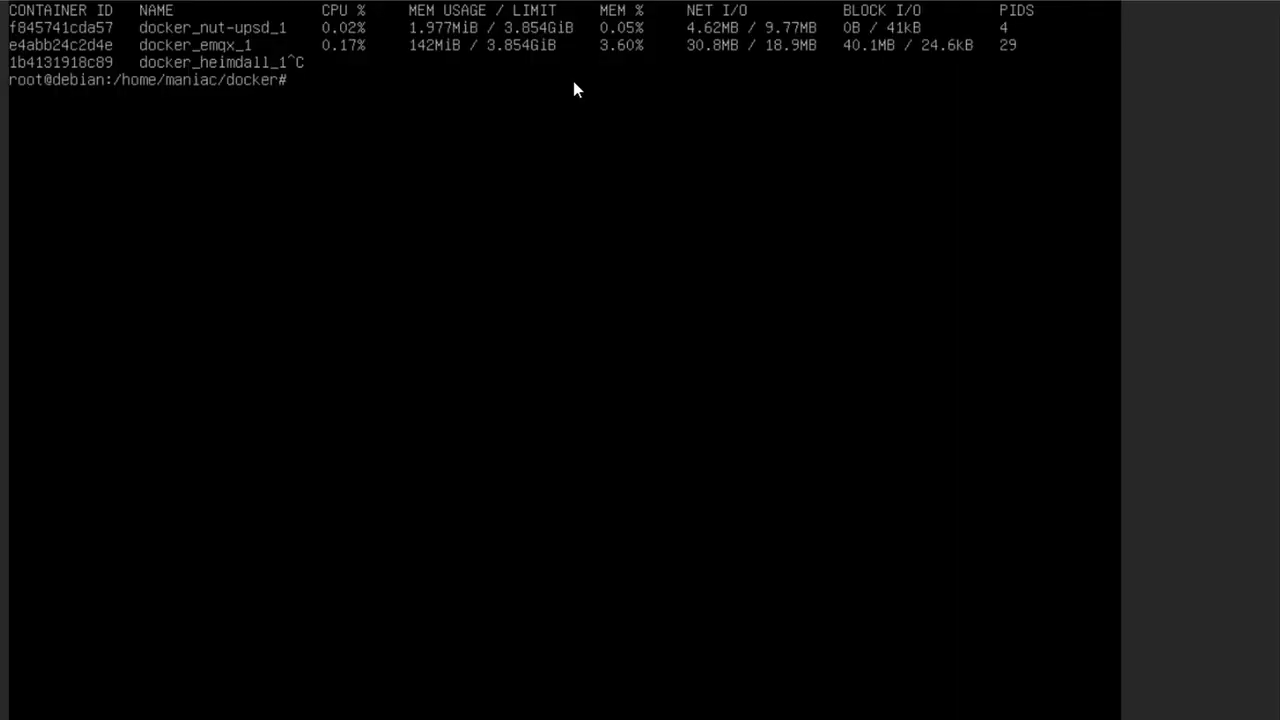
Run lsusb to locate the APC UPS on bus 002 device 002, then enter lsusb -D /dev/bus/usb/002/002.
type("lsusb")
key("Return")
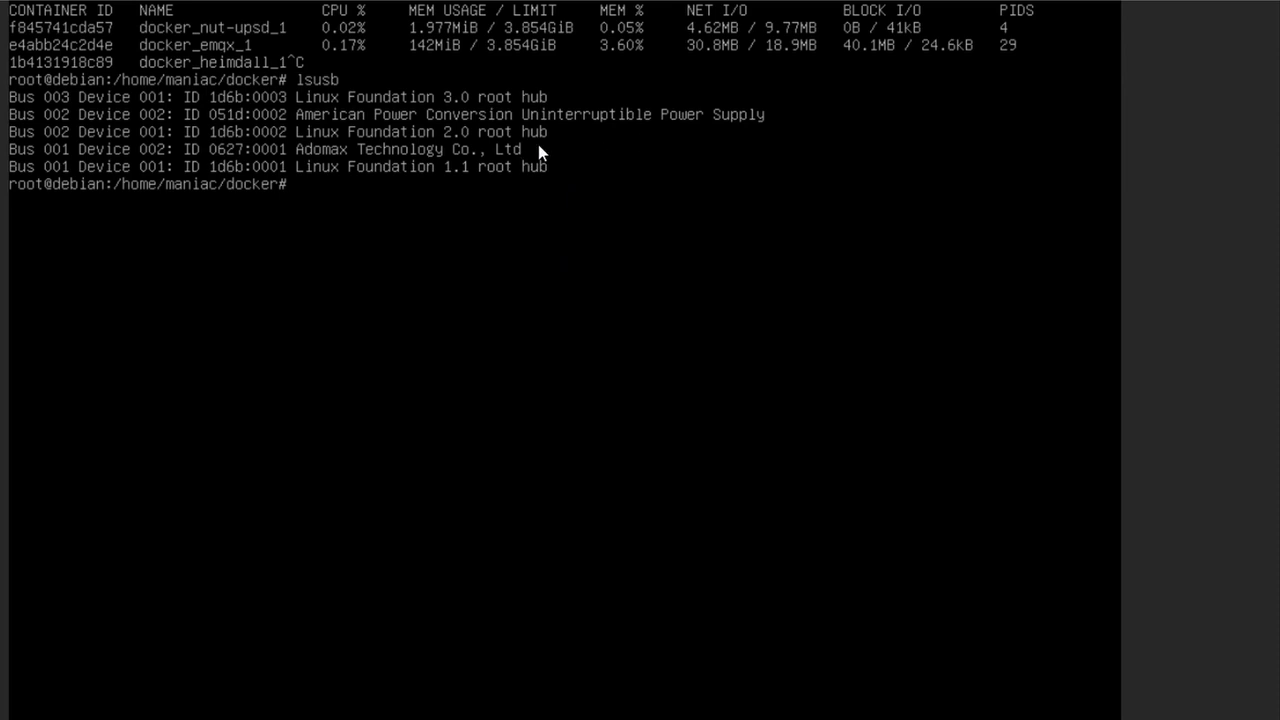
type("lsusb -D /dev/bus/usb/002/002")
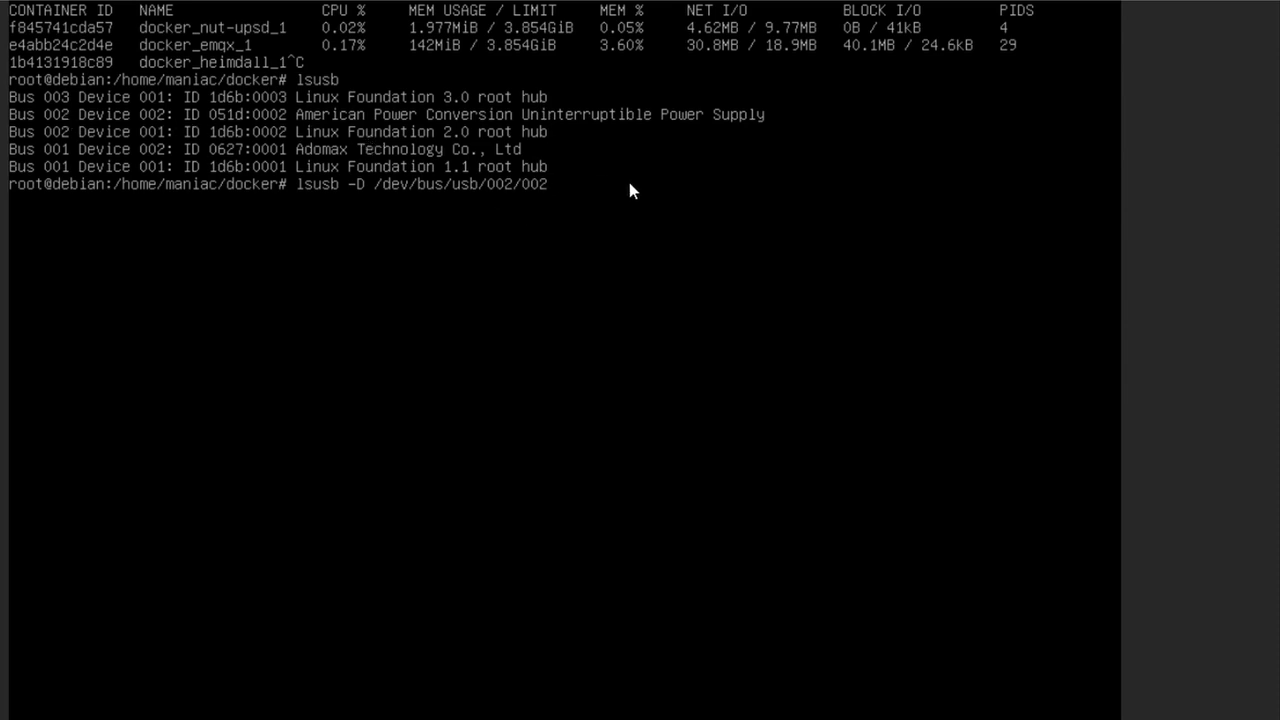
Run the descriptor query, showing the APC Back-UPS ES 550G as a Human Interface Device.
key("Return")
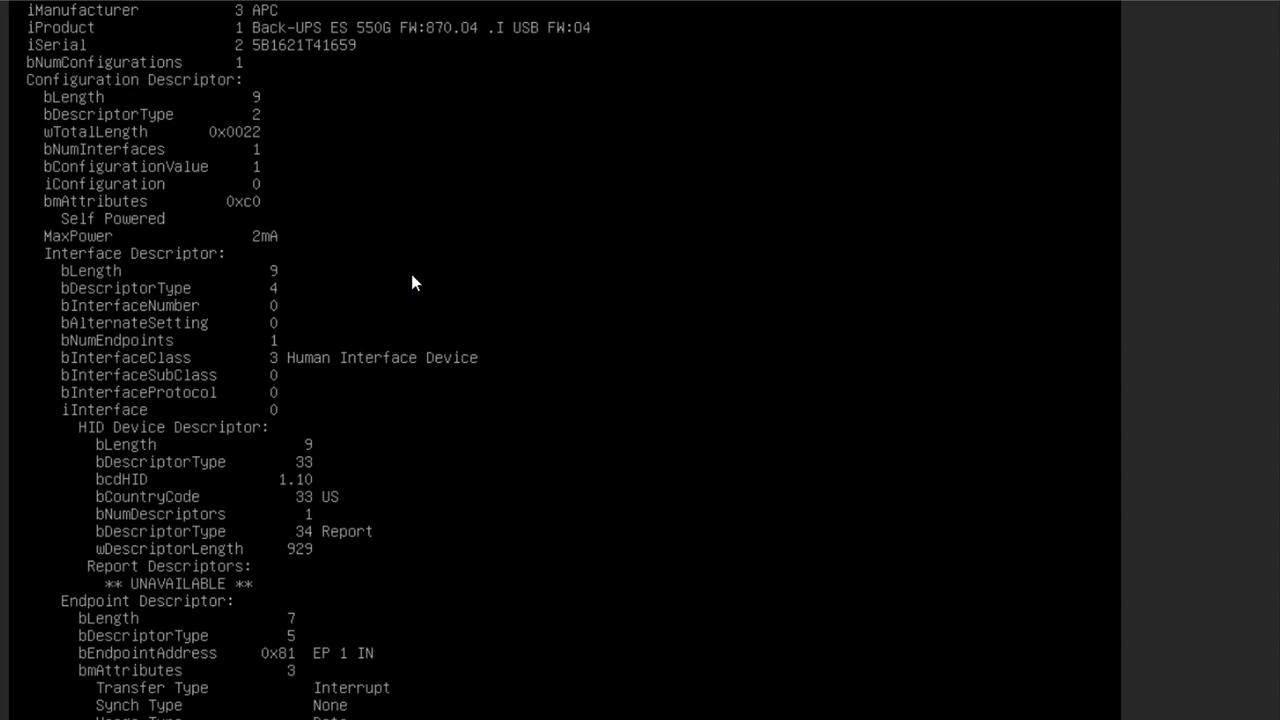
Clear the console and start typing docker-compose up at the fresh prompt.
key("ctrl+l")
type("docker-c")
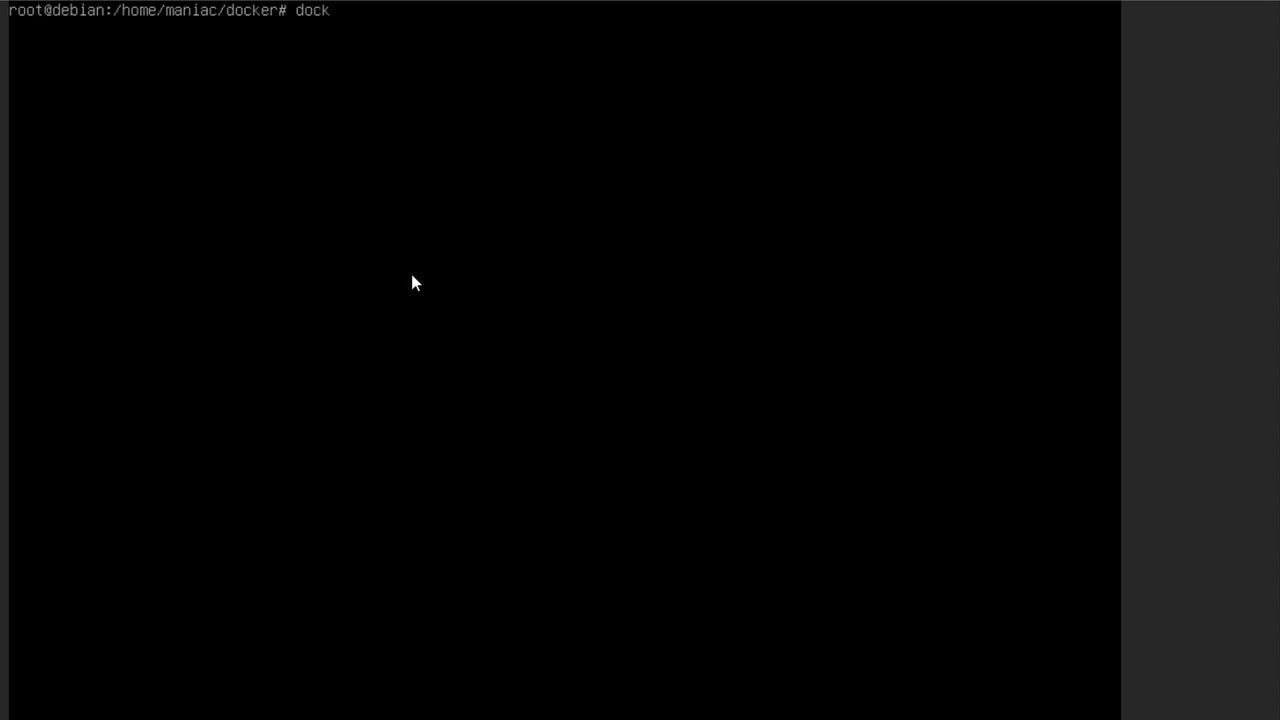
type("ompose up")
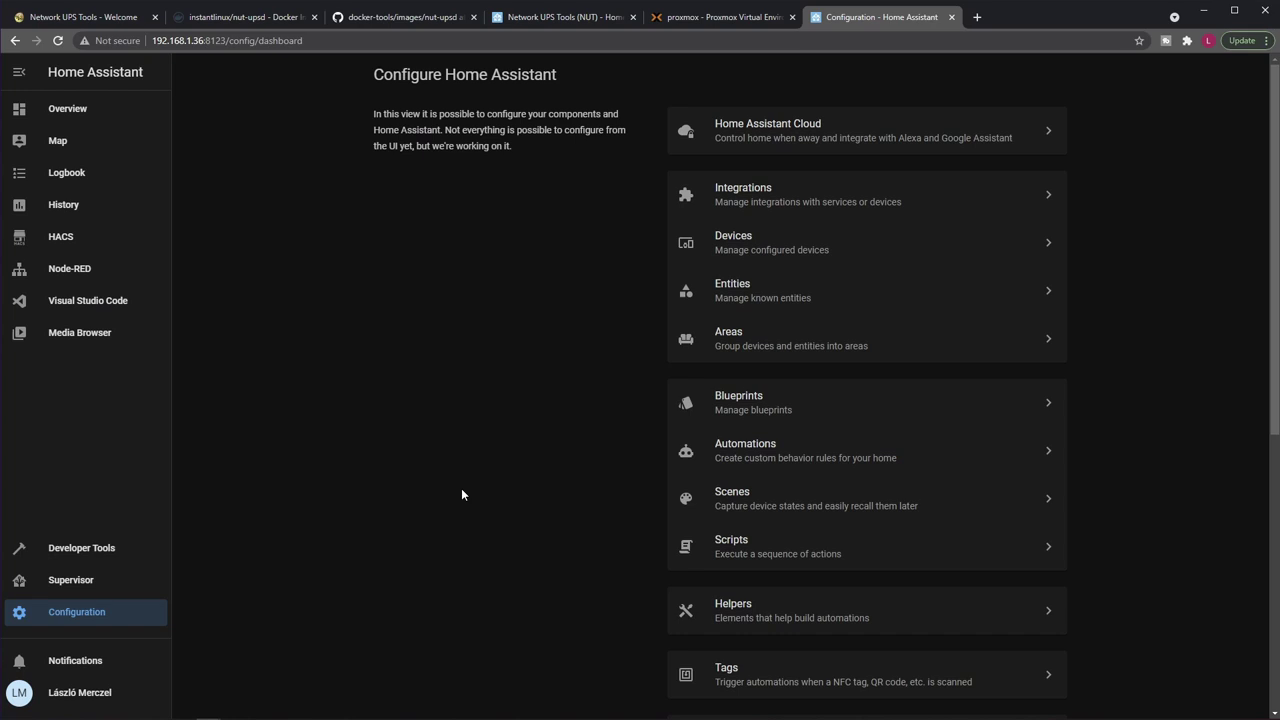
Add a new Network UPS Tools (NUT) integration by searching 'nut' on the Integrations page.
left_click(756, 197)
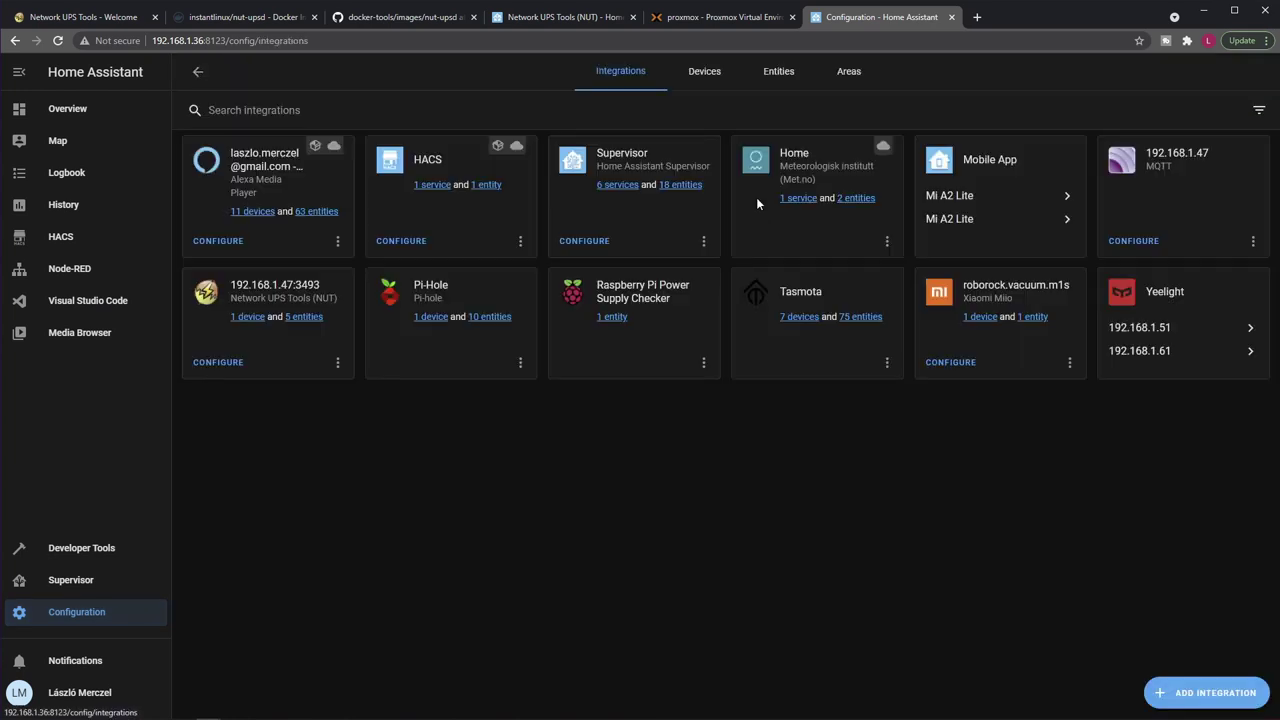
left_click(1220, 698)
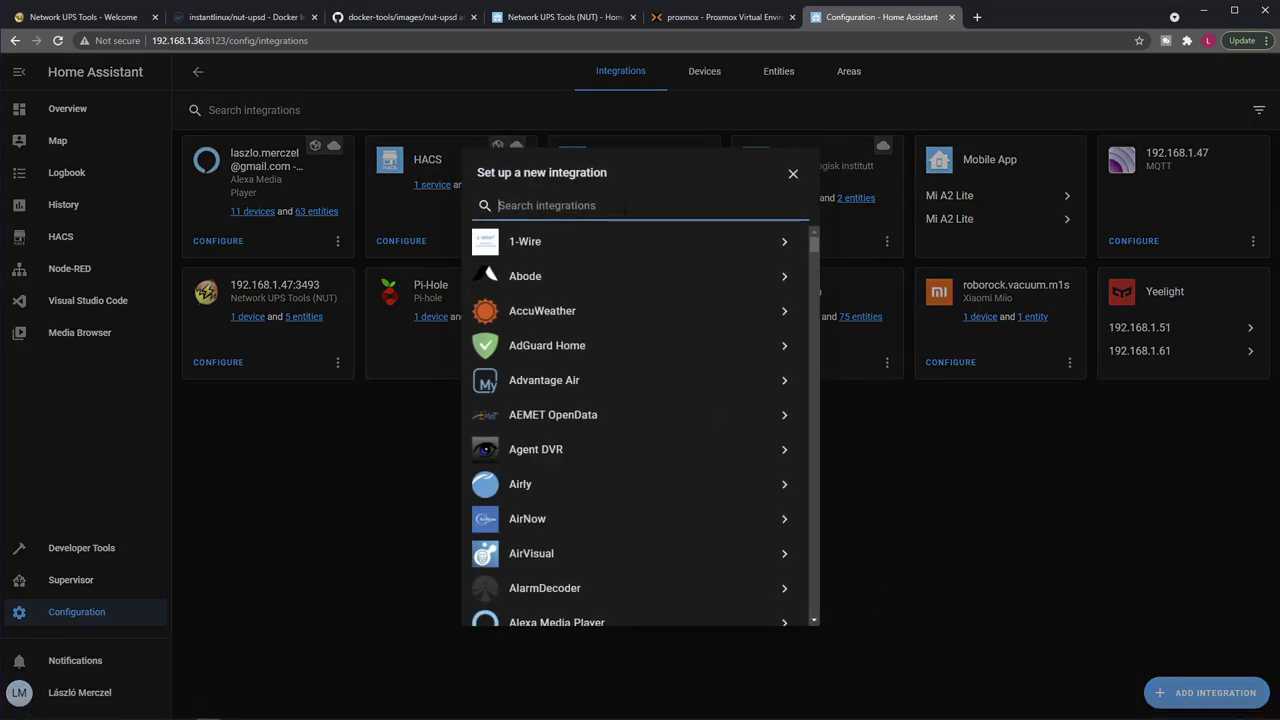
type("nut")
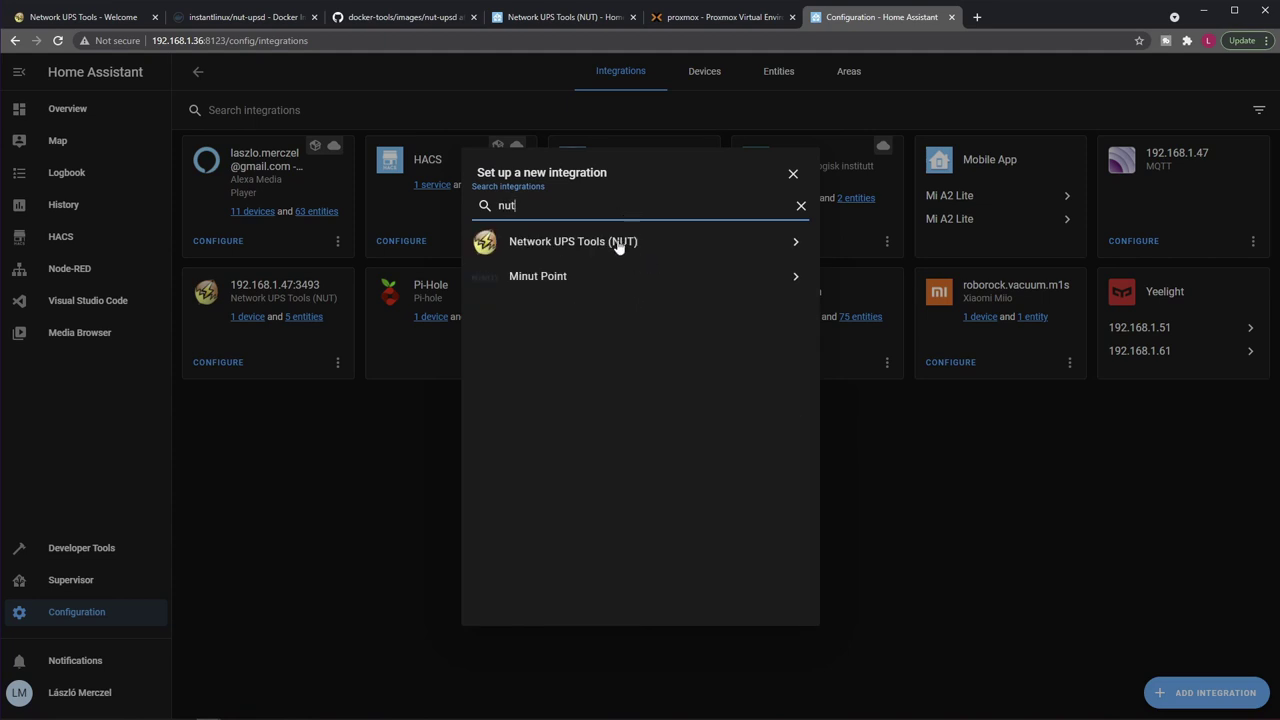
left_click(618, 244)
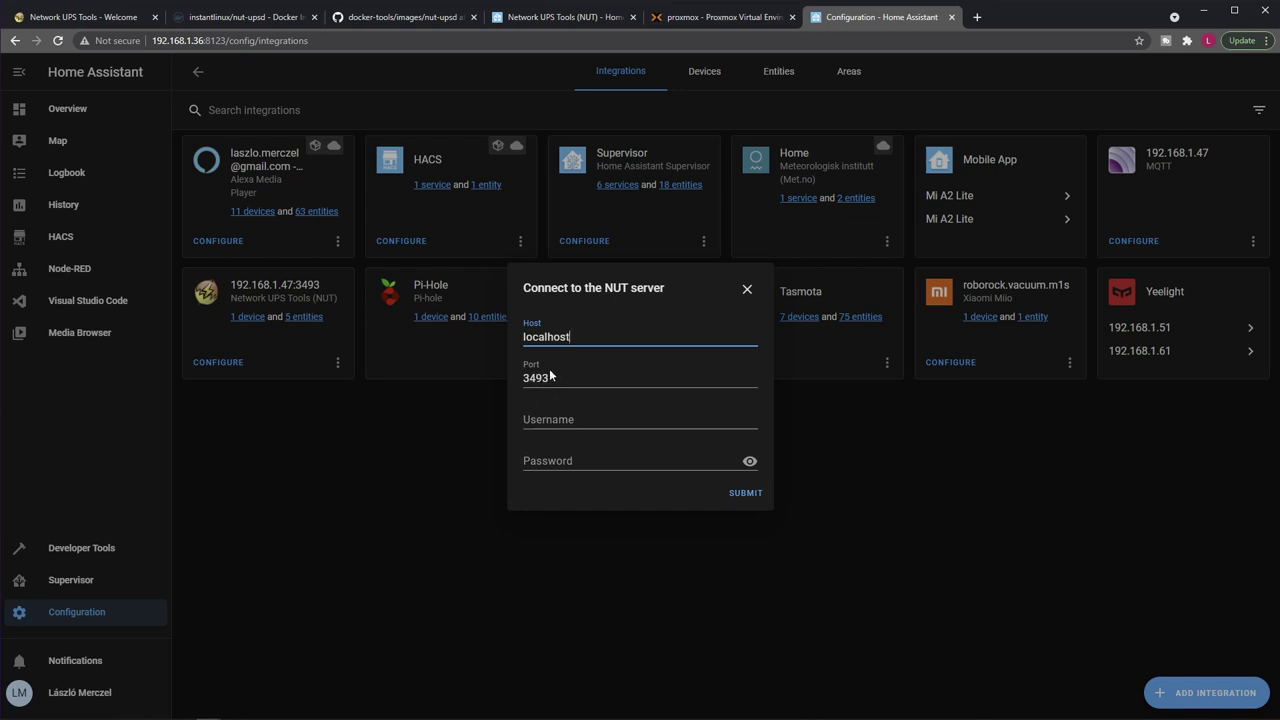
Enter upsmon as the NUT username, then dismiss the connection dialog.
left_click(580, 420)
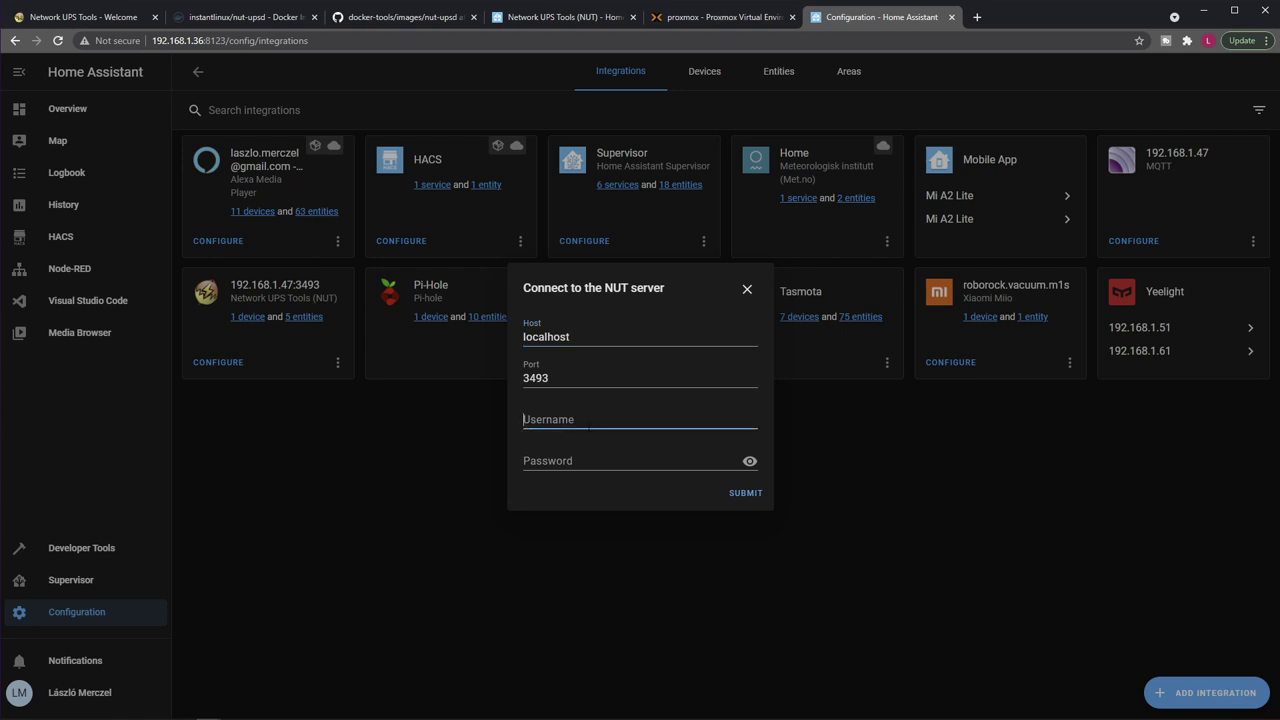
type("upsmon")
left_click(598, 460)
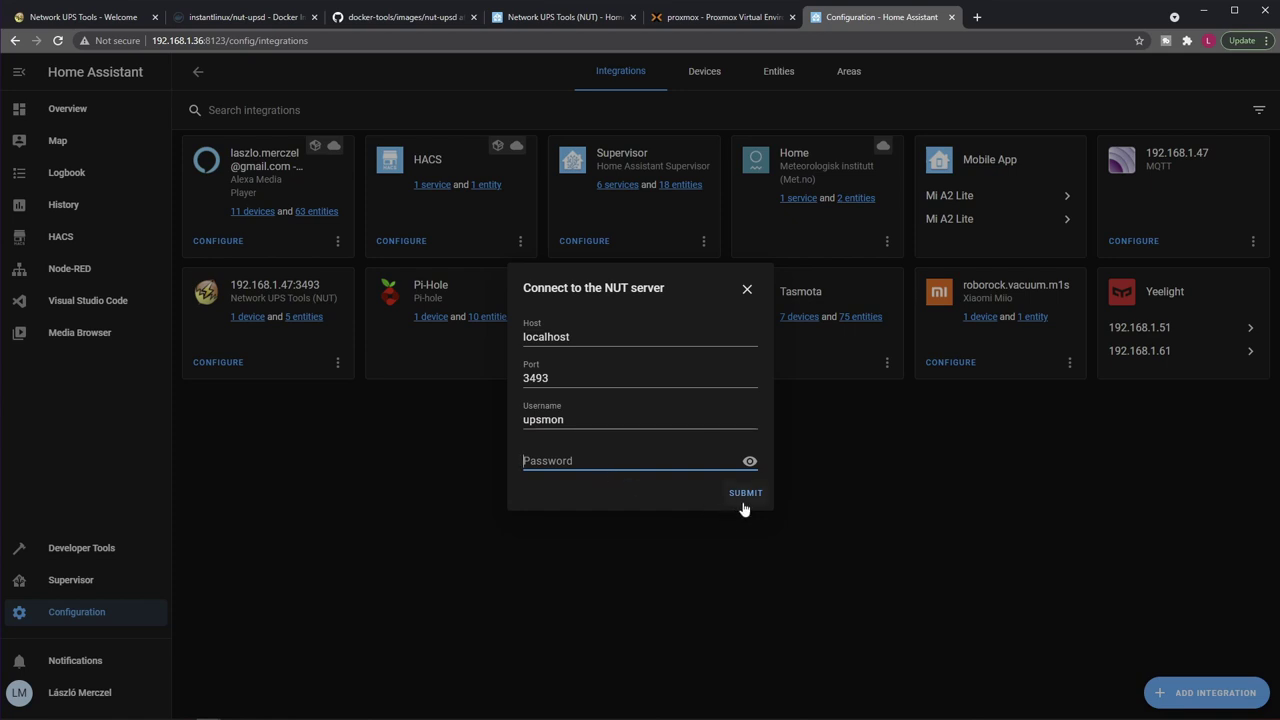
left_click(748, 287)
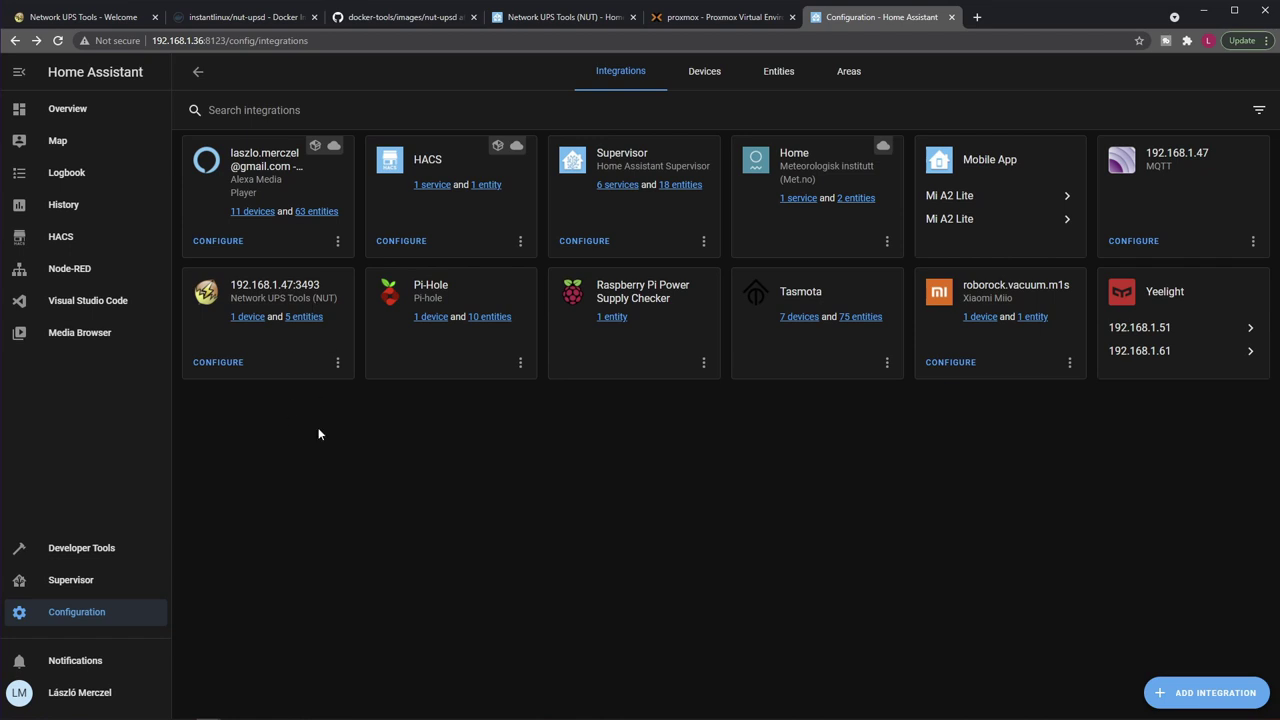
left_click(252, 317)
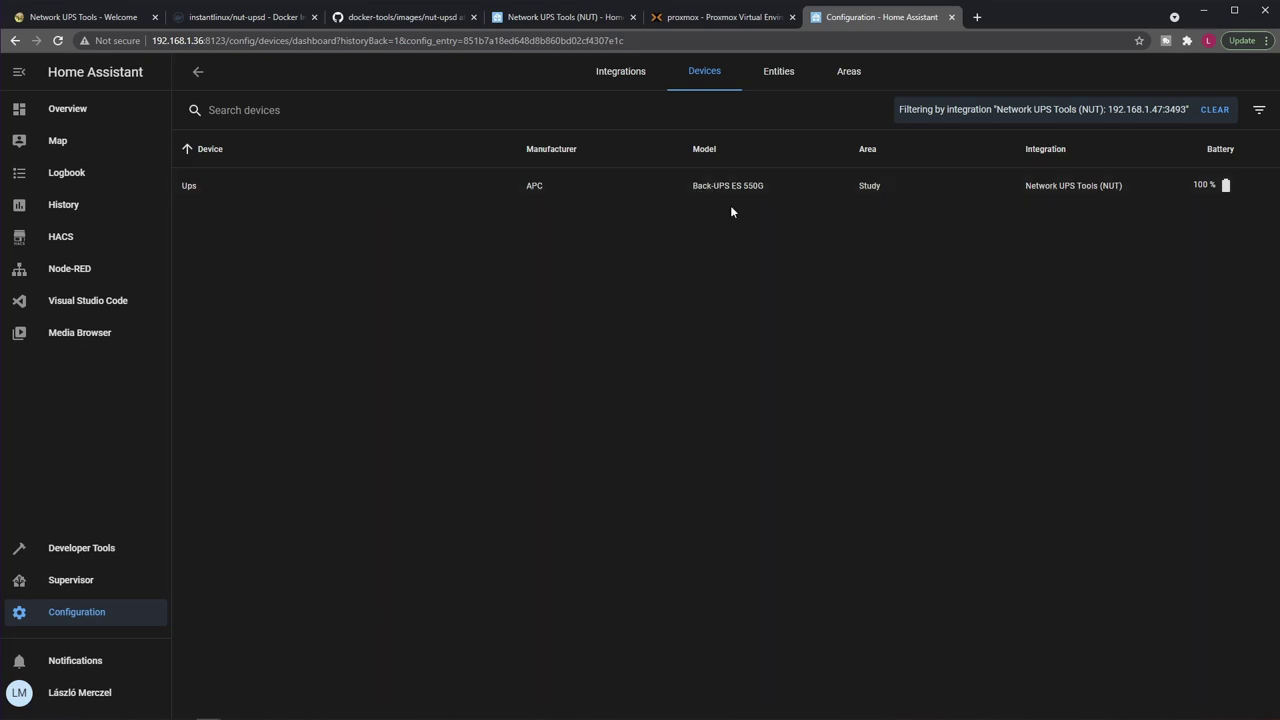
left_click(196, 76)
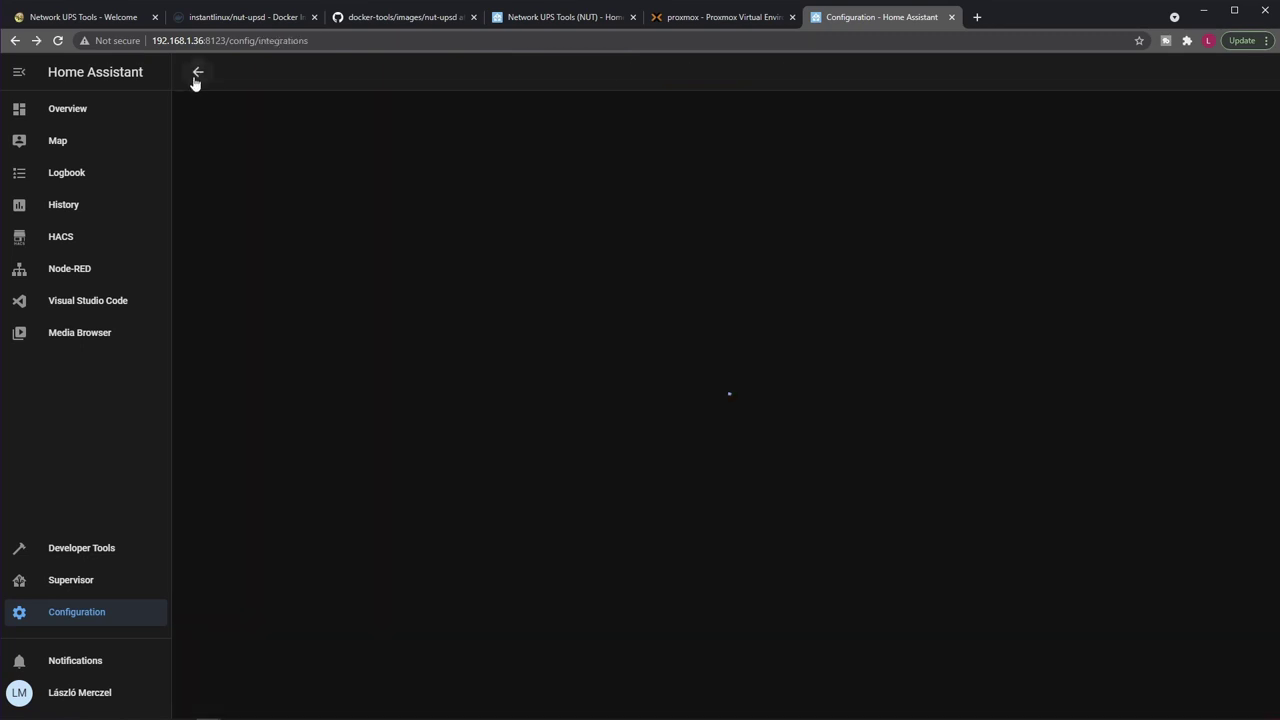
left_click(304, 317)
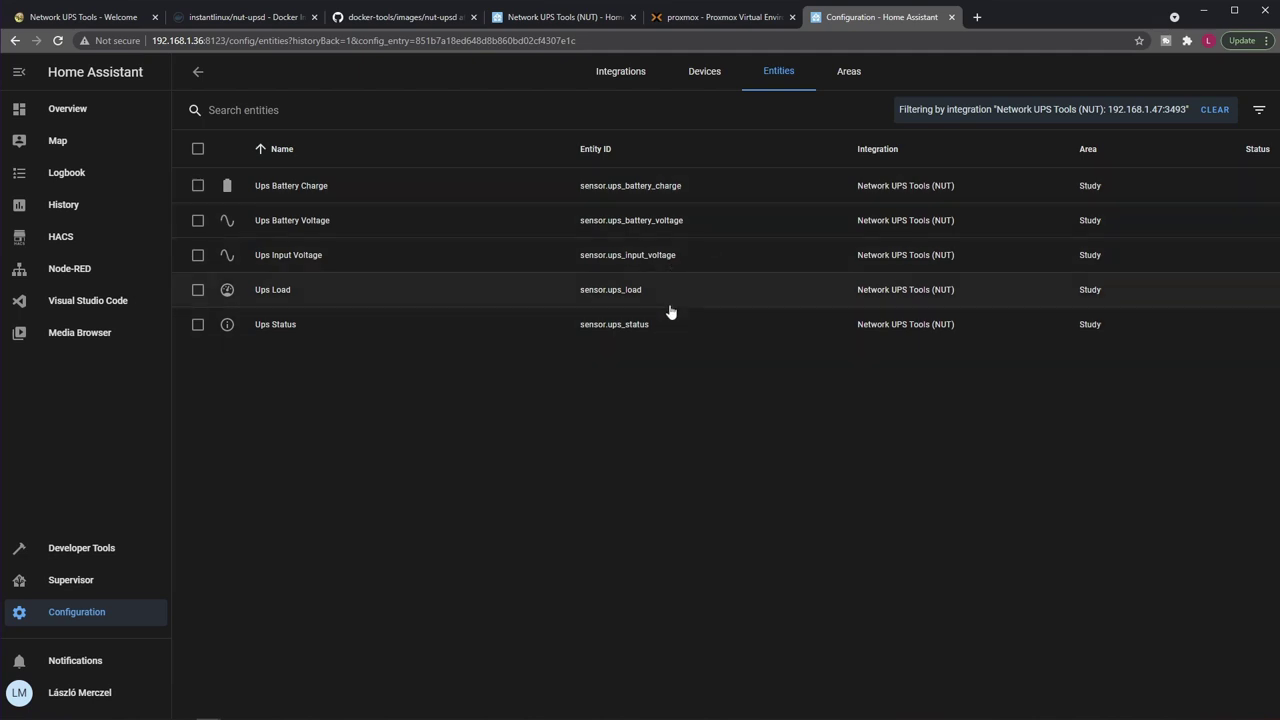
left_click(197, 75)
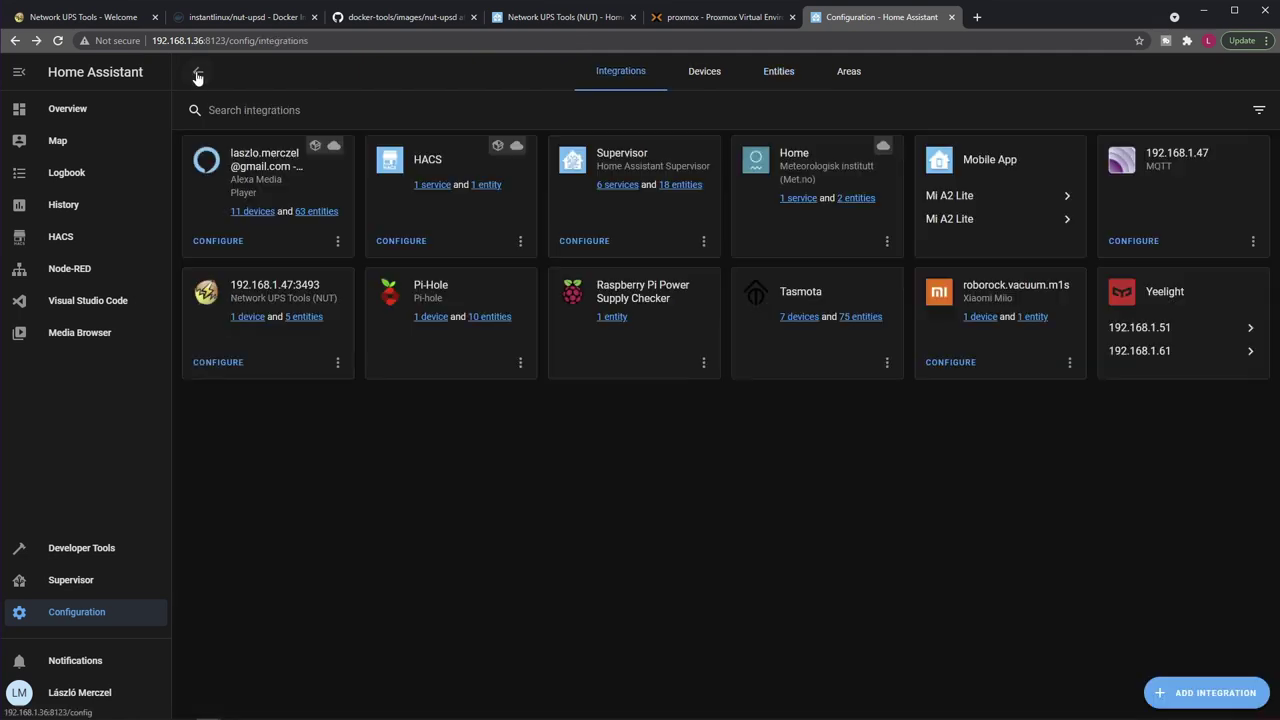
Open NUT options and review Resources: Load, Battery Charge, Battery Voltage, Input Voltage, Status ticked.
left_click(222, 365)
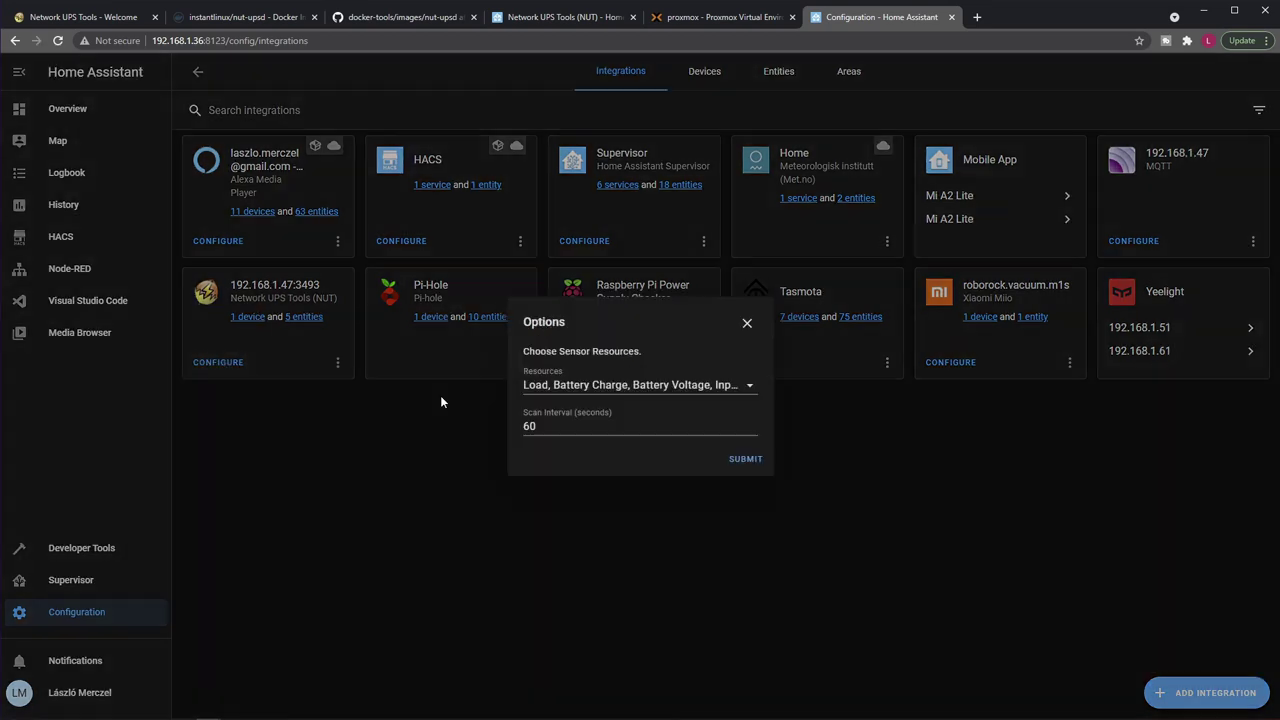
left_click(748, 385)
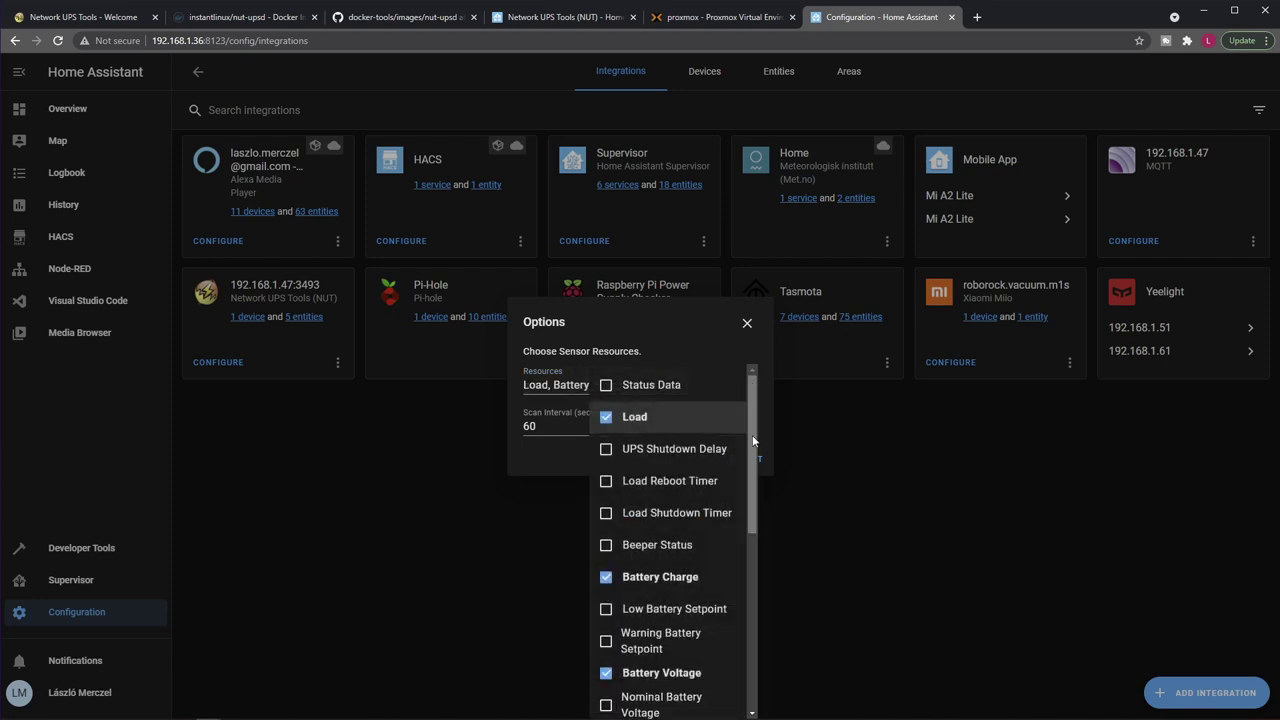
left_click_drag(754, 441, 745, 628)
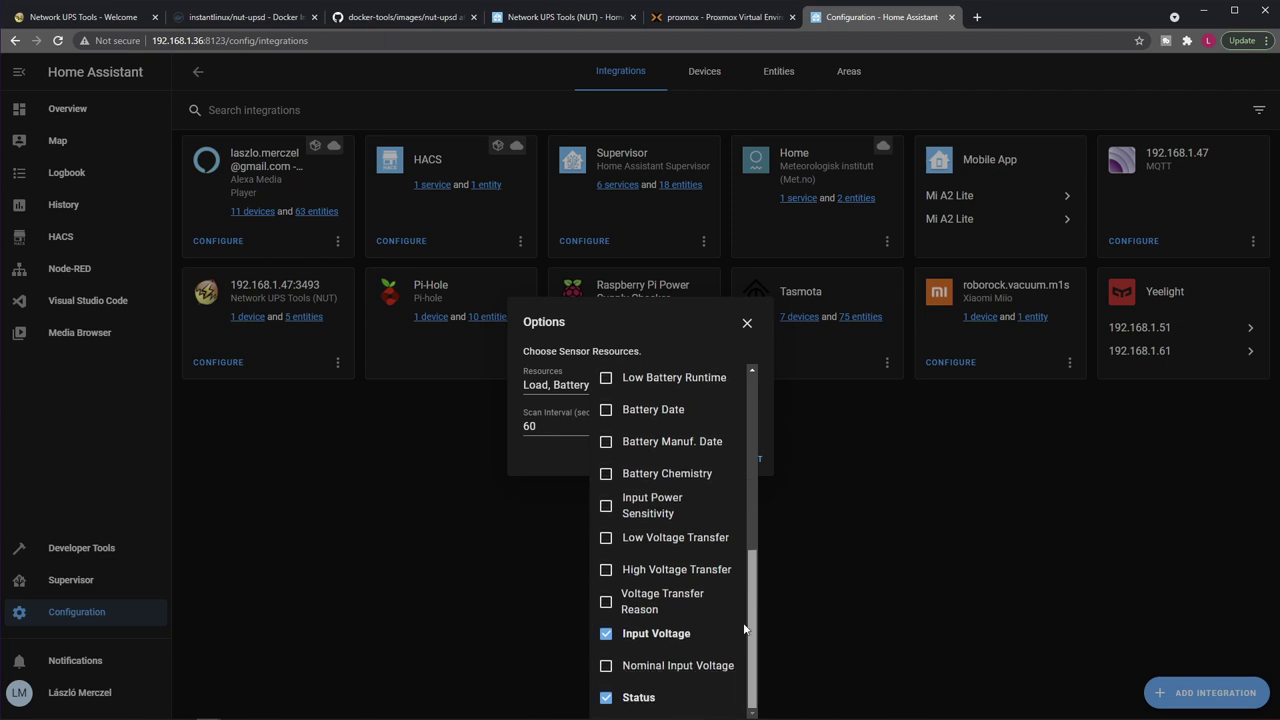